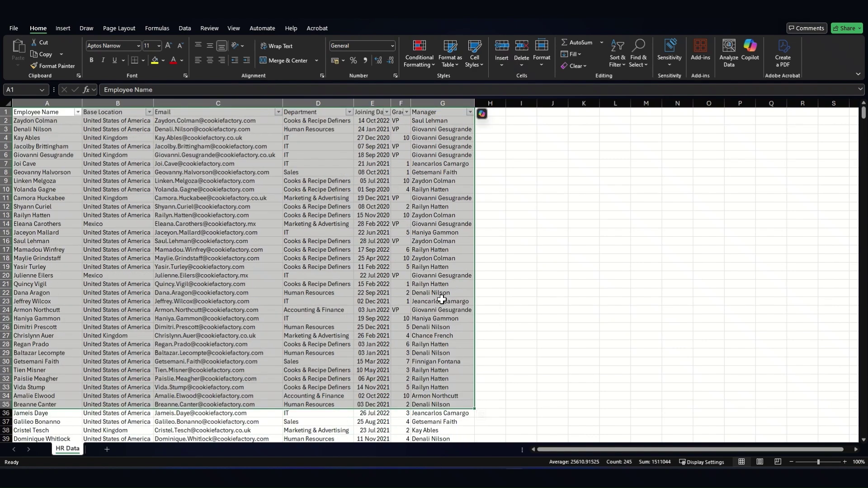
Step: Convert the HR data range A1:G1003 into a table with headers and apply the black-header, grey-banded table style
left_click(52, 112)
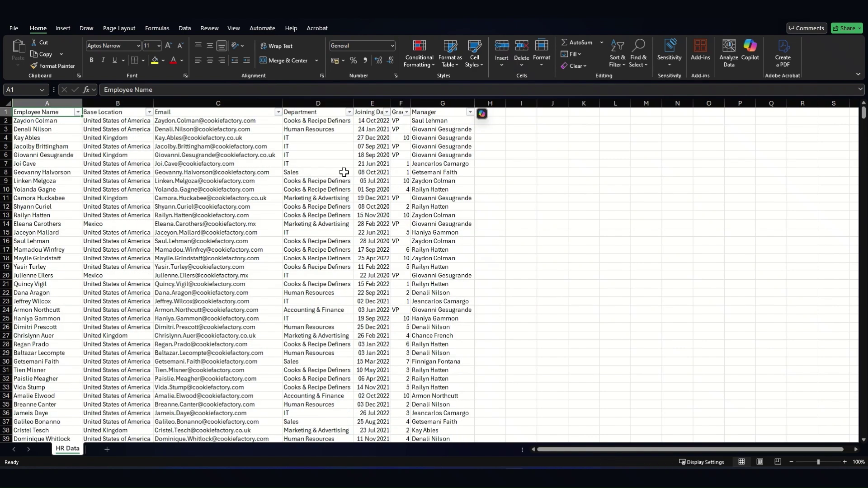
left_click(64, 29)
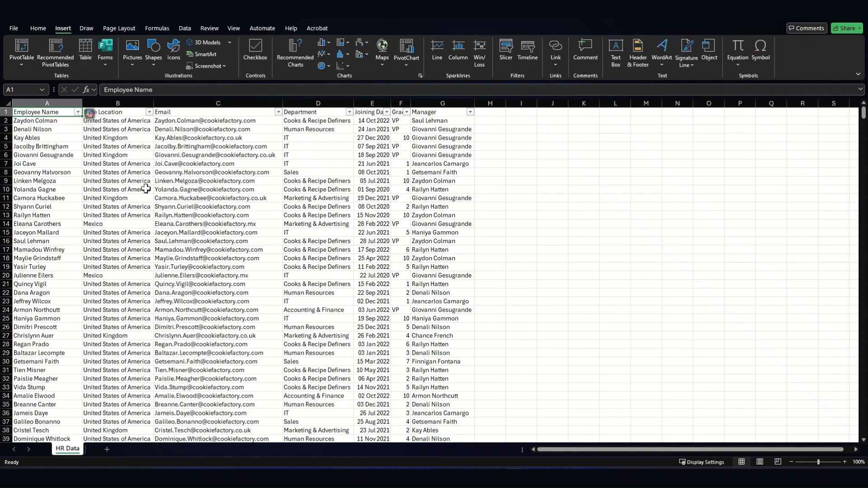
key("ctrl+t")
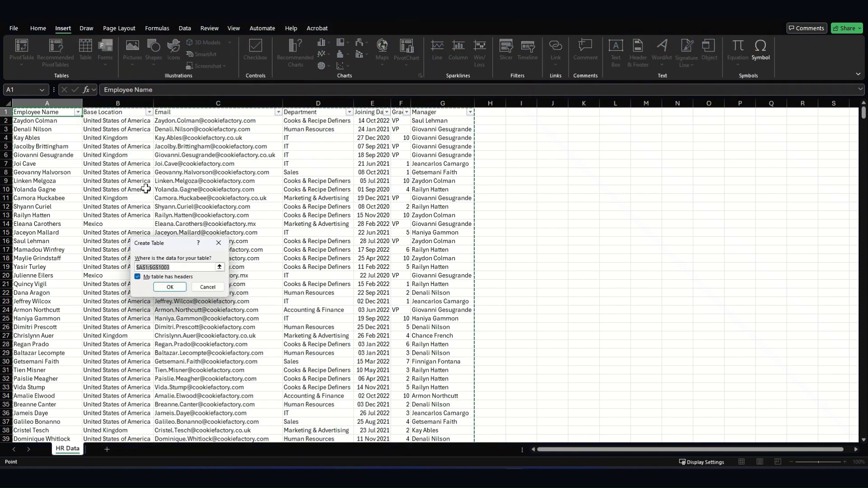
left_click_drag(140, 247, 157, 230)
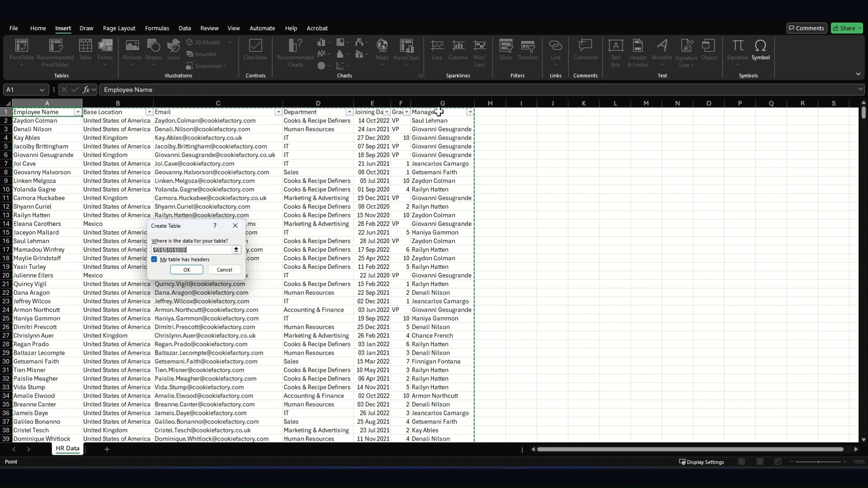
left_click(186, 270)
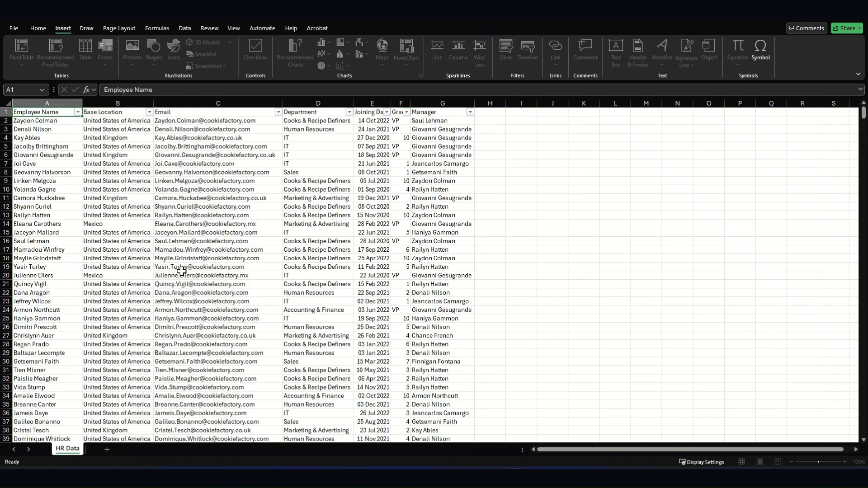
left_click(174, 262)
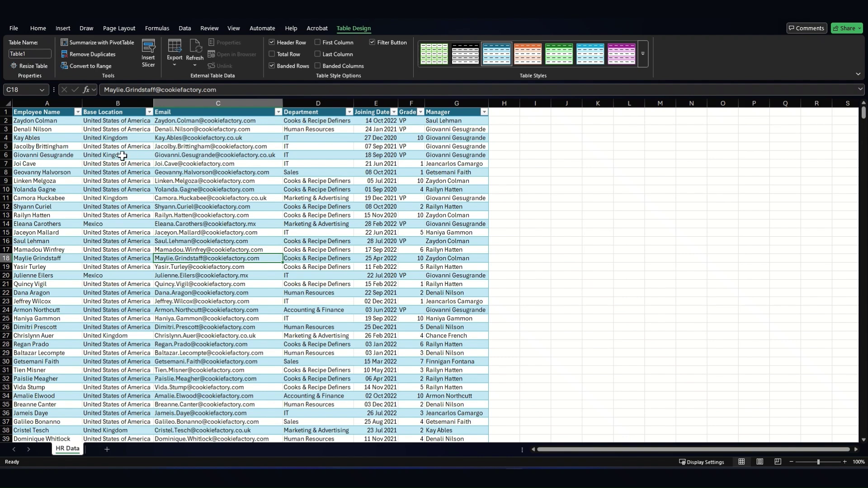
left_click(474, 56)
left_click(331, 181)
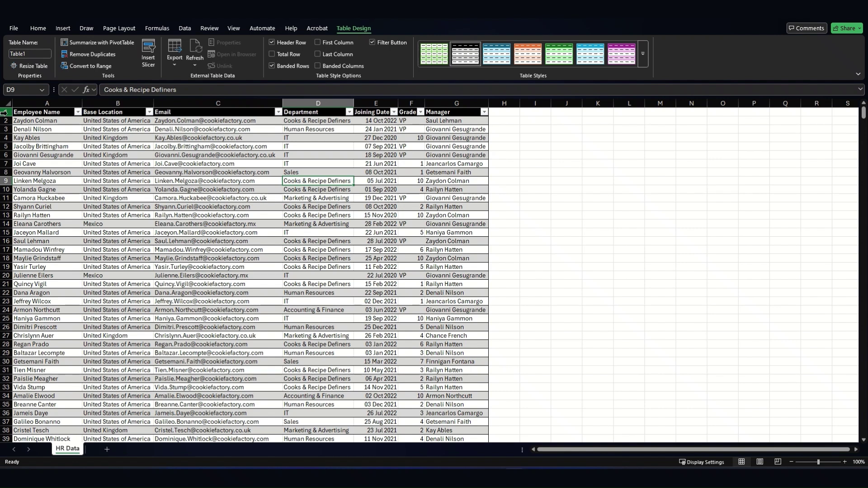
Step: Insert nine blank rows above the table's header row
left_click_drag(3, 112, 7, 181)
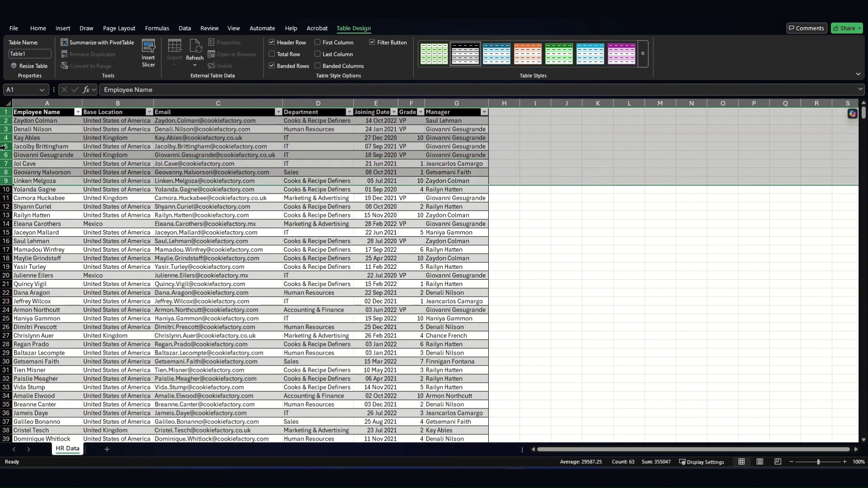
key("ctrl+shift+equal")
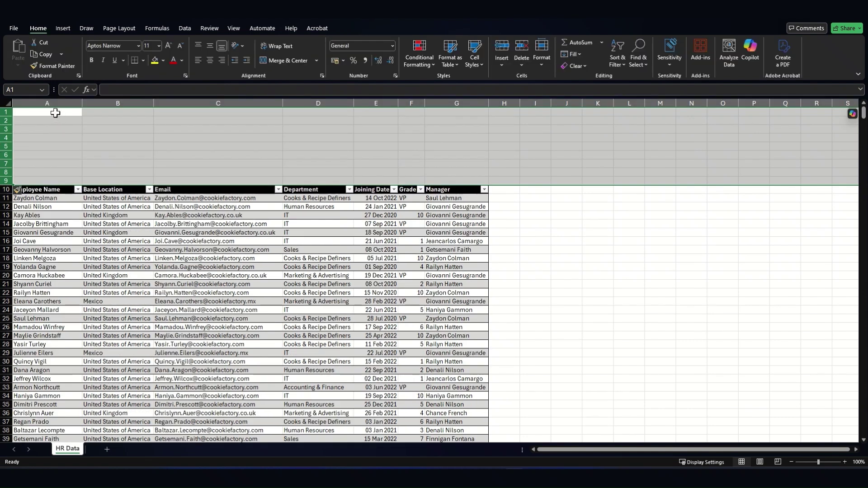
left_click_drag(57, 112, 477, 181)
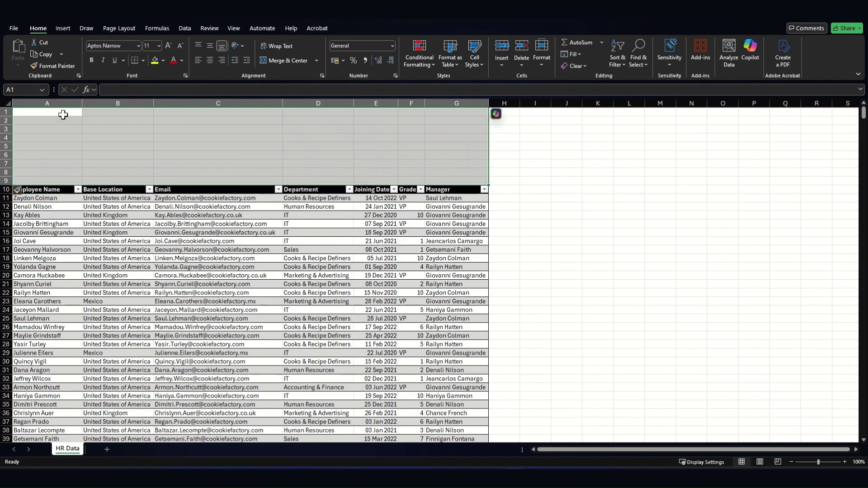
left_click_drag(39, 112, 450, 176)
scroll(131, 190, "down", 16)
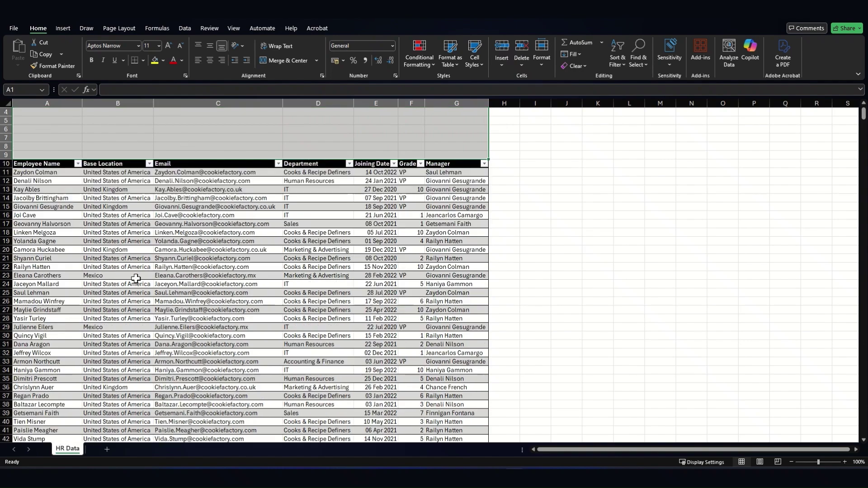
scroll(140, 305, "up", 16)
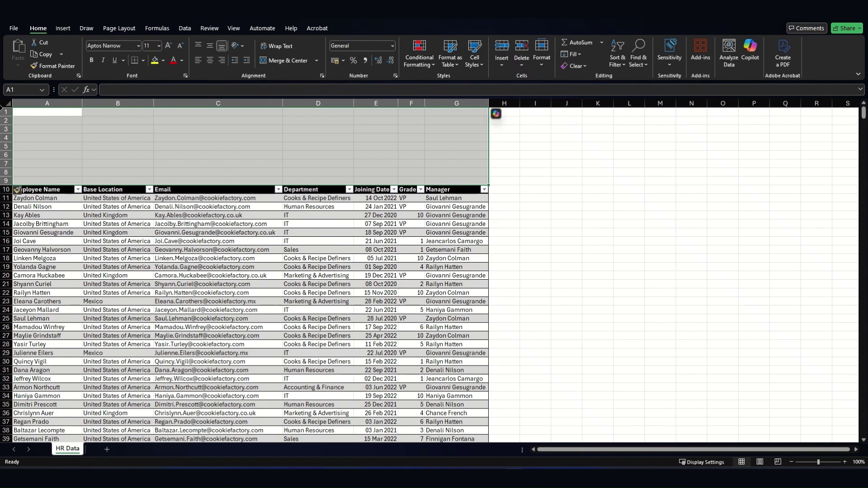
left_click_drag(61, 114, 61, 120)
left_click_drag(224, 162, 449, 178)
Step: Insert slicers for the table's Base Location and Department fields
left_click(299, 224)
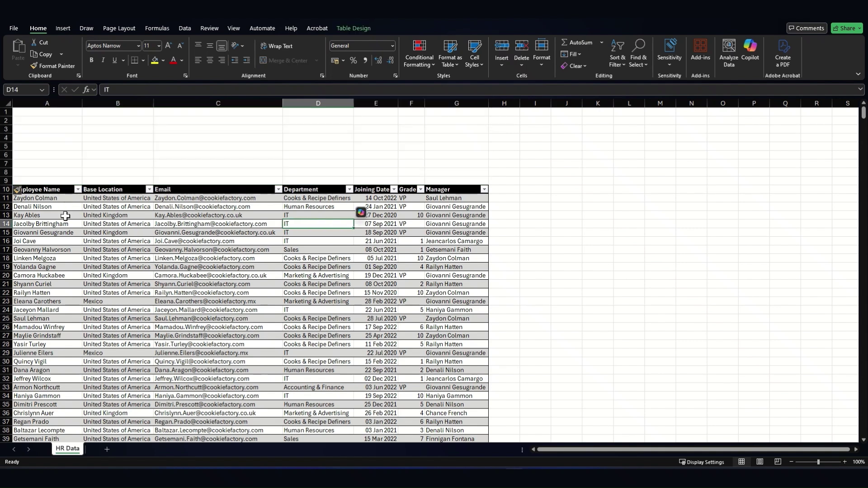
left_click(63, 29)
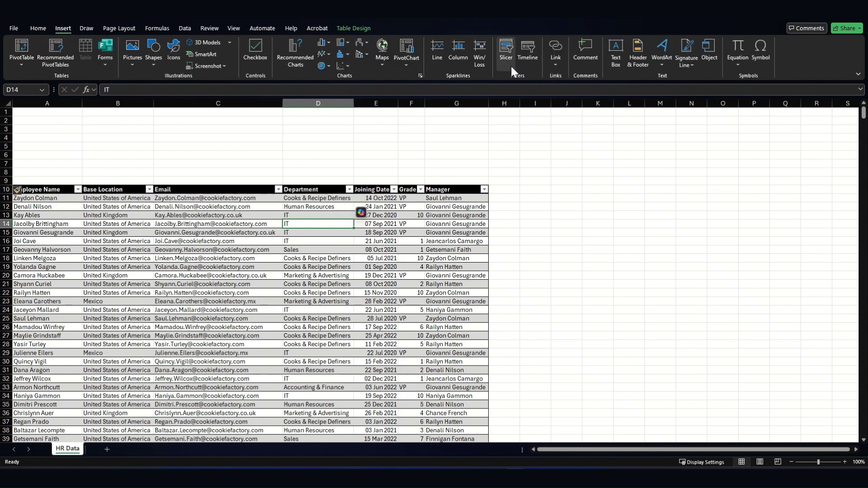
left_click(344, 30)
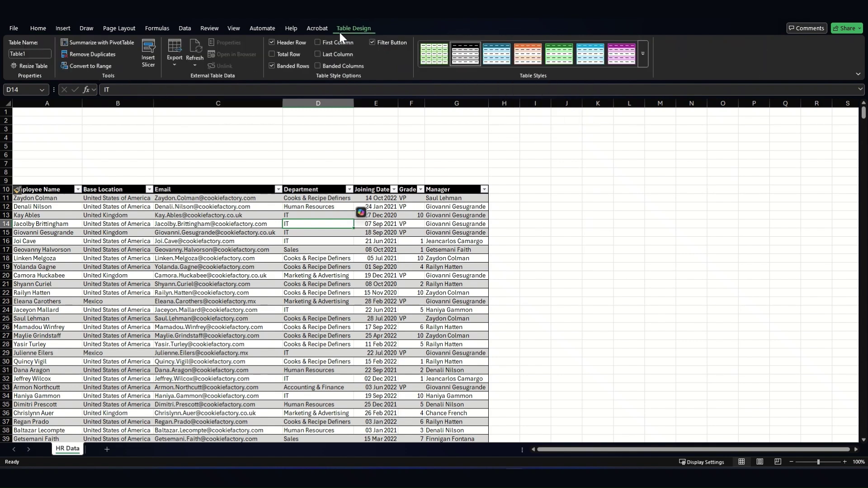
left_click(145, 67)
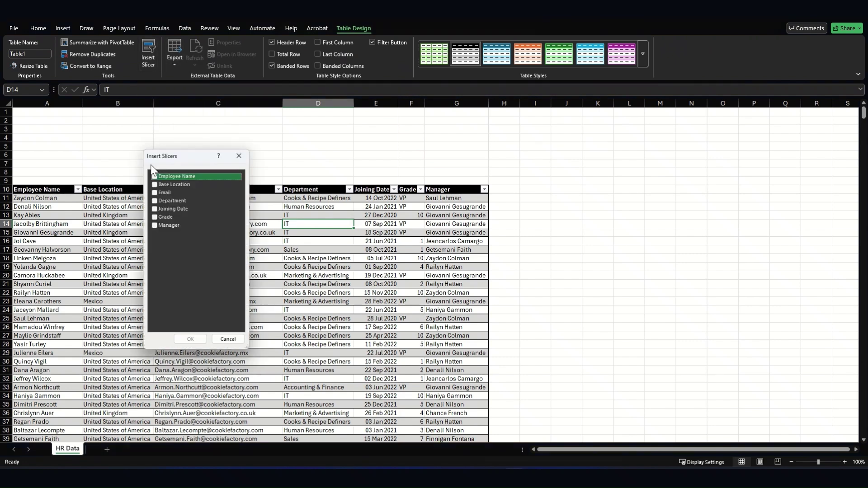
left_click_drag(190, 157, 333, 133)
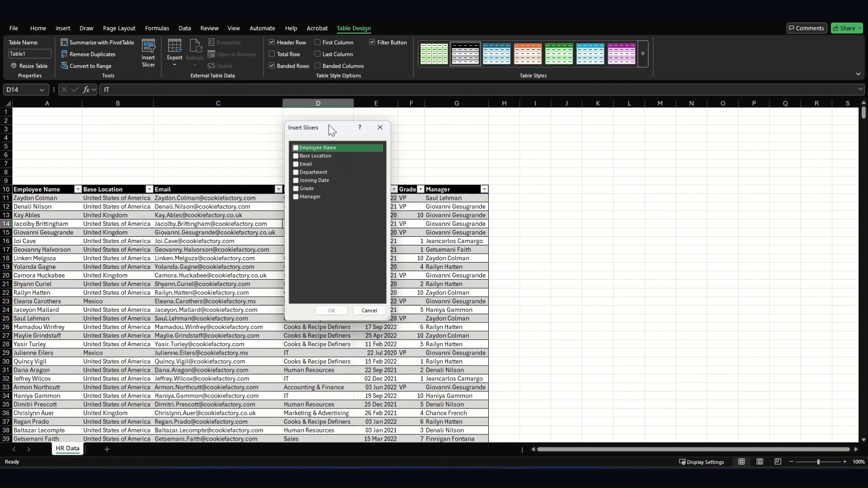
left_click_drag(331, 131, 547, 149)
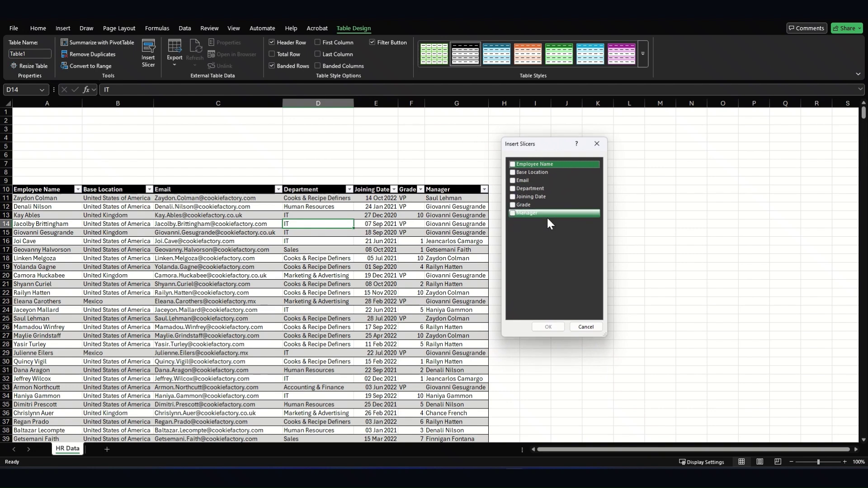
left_click(513, 172)
left_click(513, 189)
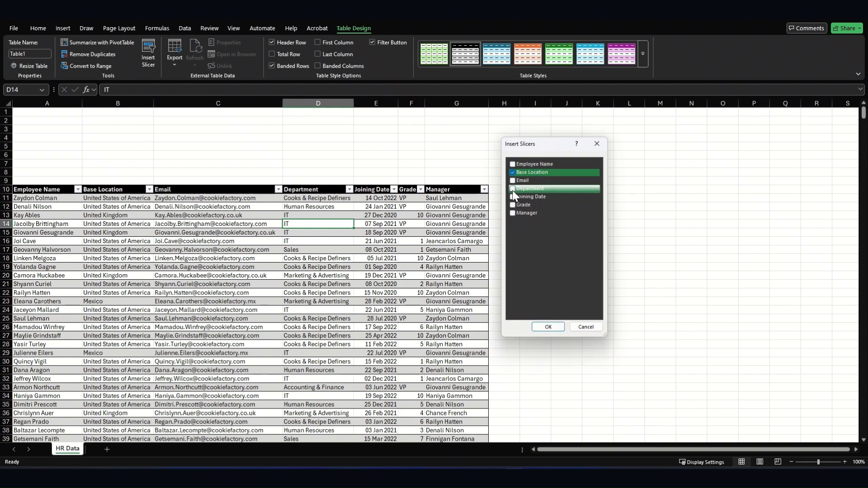
left_click(539, 328)
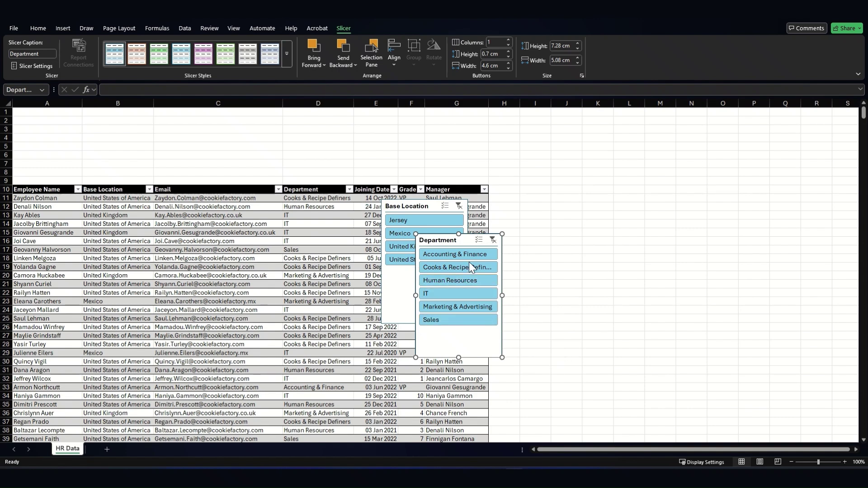
Step: Move the Base Location slicer to the sheet's upper-left corner and the Department slicer above the table's right end
left_click(626, 324)
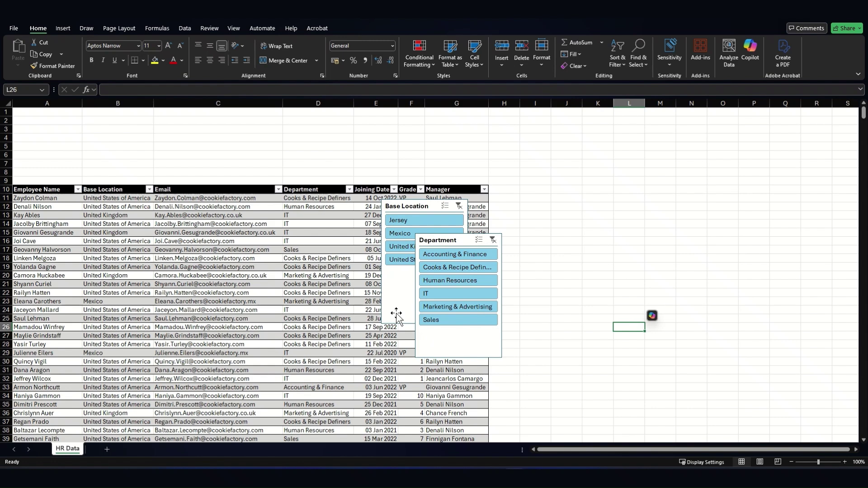
left_click_drag(388, 307, 17, 213)
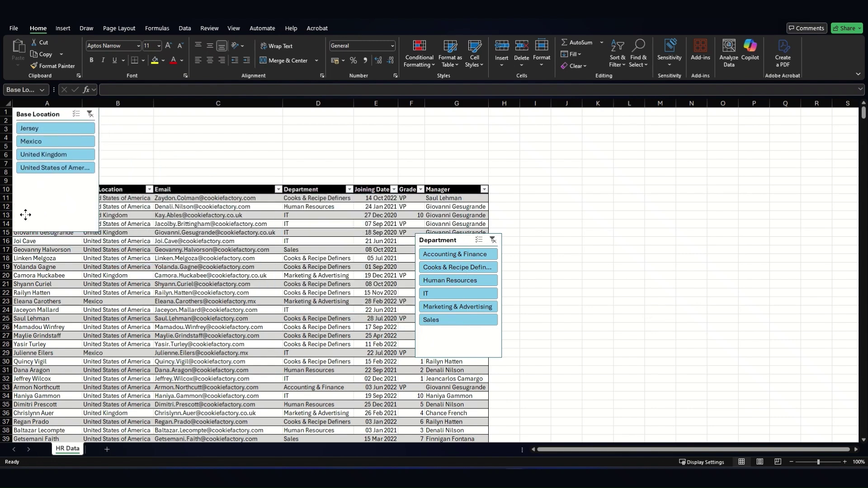
left_click_drag(453, 334, 438, 209)
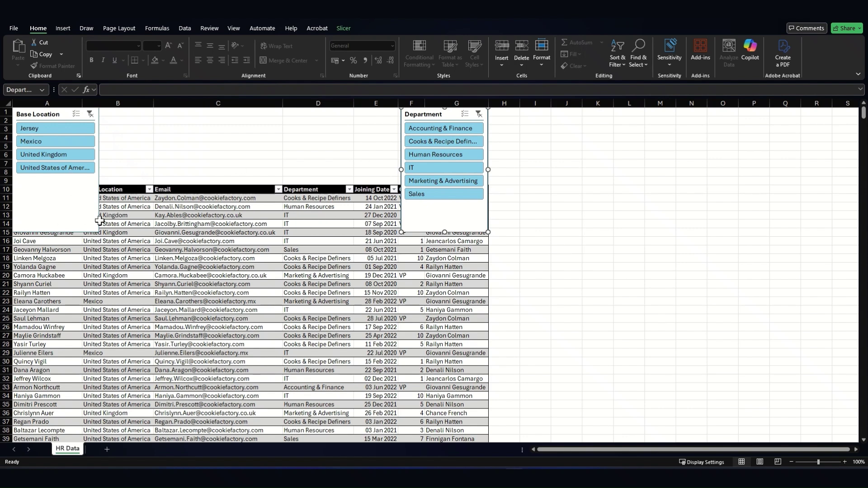
Step: Resize both slicers to fit side by side in the blank rows above the table, with Department about 4.39 cm high and 14.5 cm wide
left_click(84, 221)
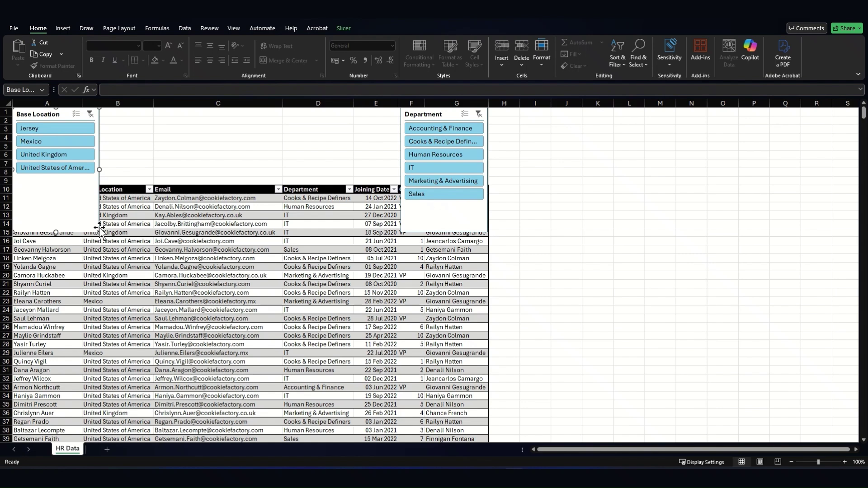
left_click_drag(96, 227, 236, 183)
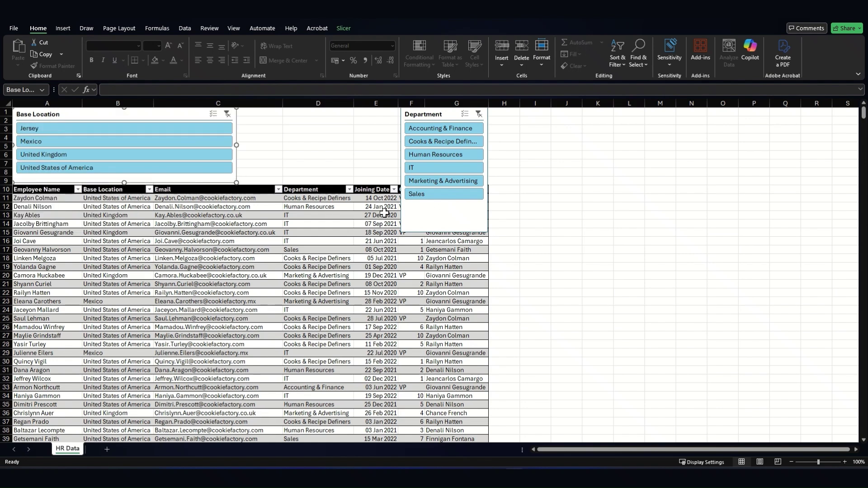
left_click(412, 219)
left_click_drag(401, 231, 240, 182)
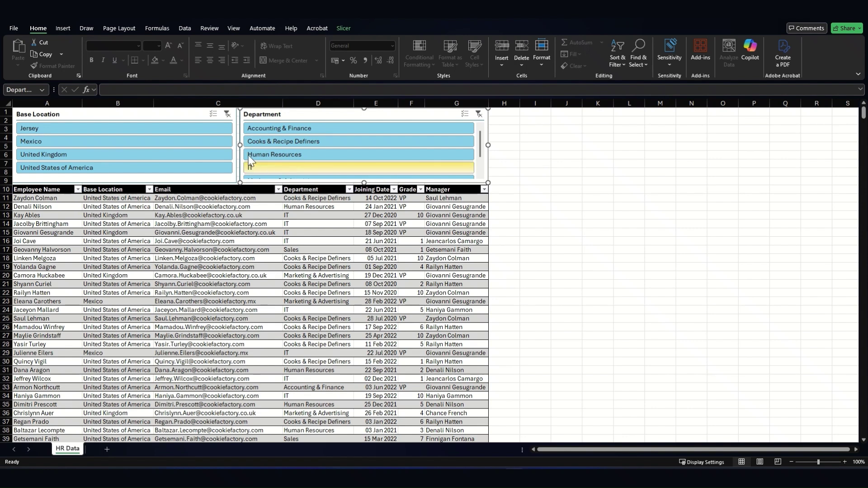
Step: Set the Department slicer to show its buttons in 2 columns
left_click(187, 113)
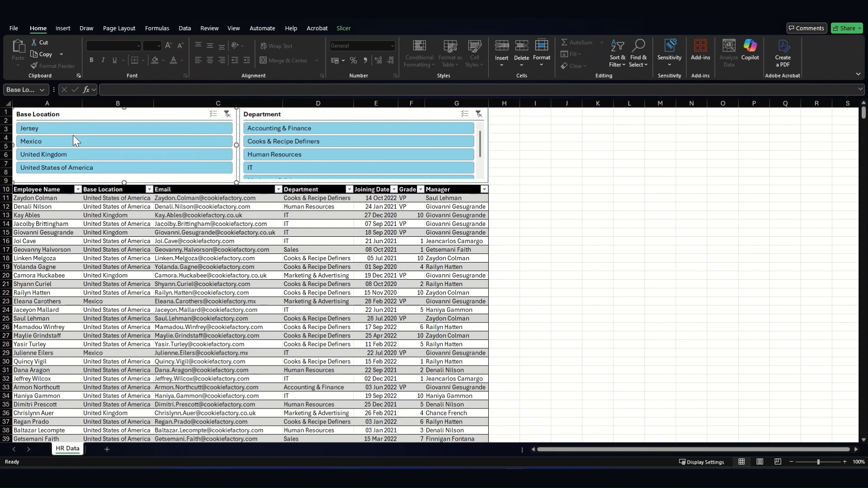
left_click(346, 117)
scroll(357, 151, "down", 1)
scroll(365, 153, "up", 1)
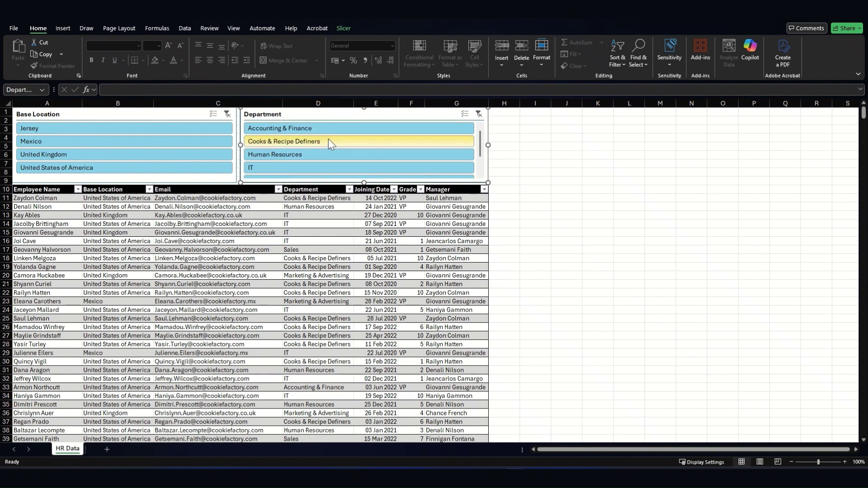
left_click(340, 30)
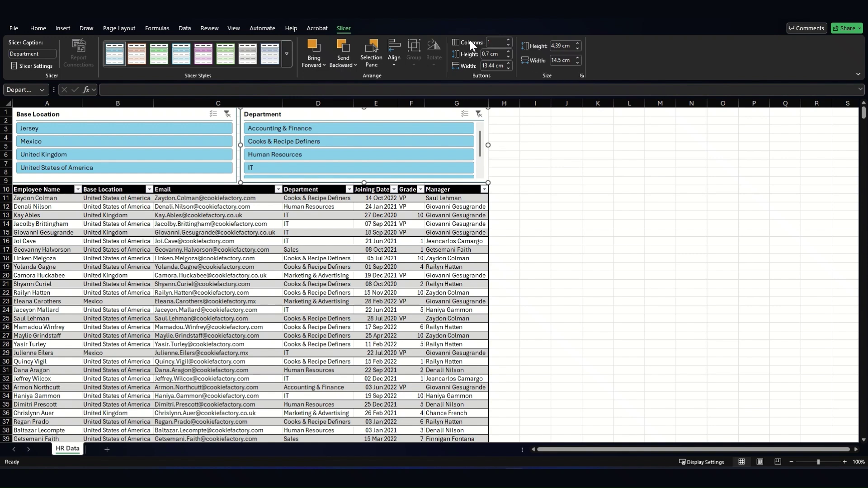
left_click(508, 39)
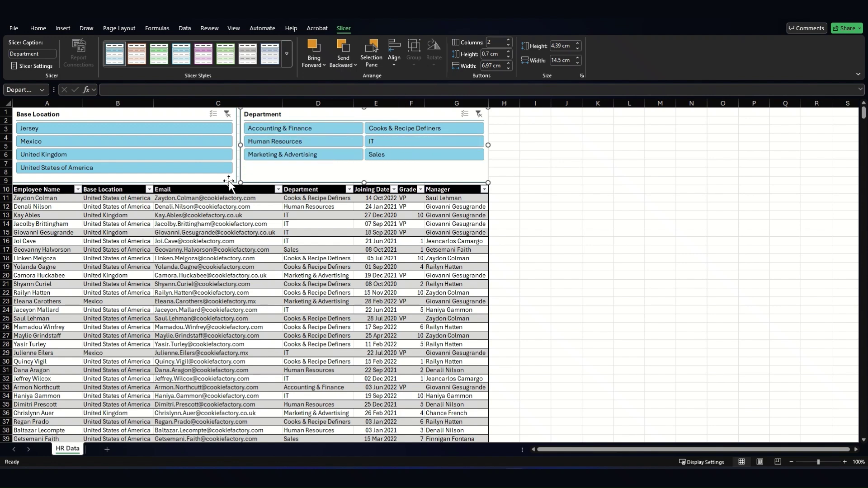
Step: Try up to 6 button columns on the Department slicer and return it to 2 columns
left_click(509, 40)
left_click(509, 40)
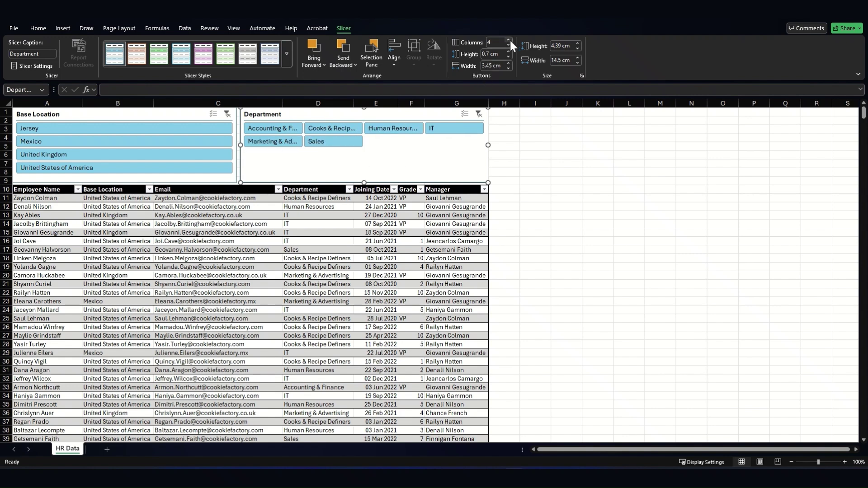
left_click(510, 40)
left_click(510, 40)
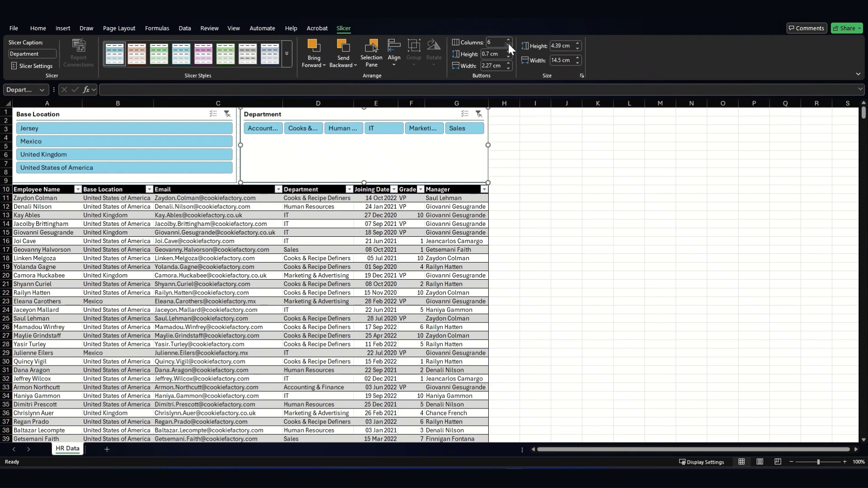
left_click(509, 45)
left_click(509, 45)
left_click(509, 45)
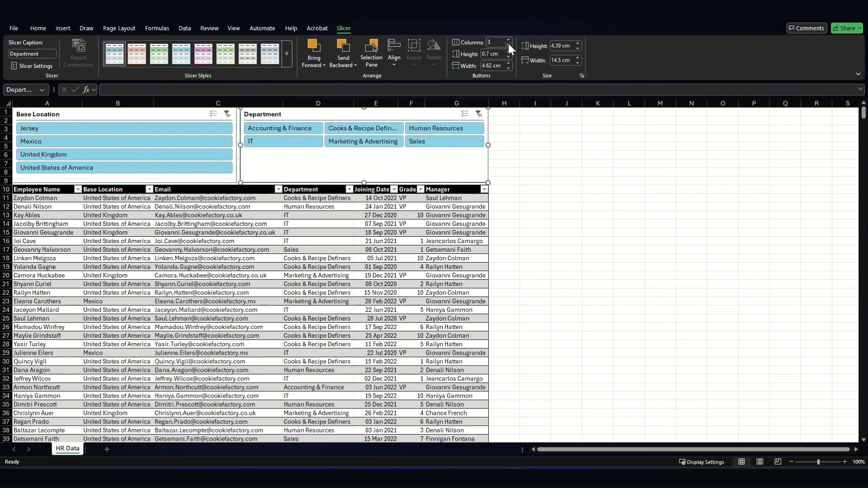
left_click(508, 44)
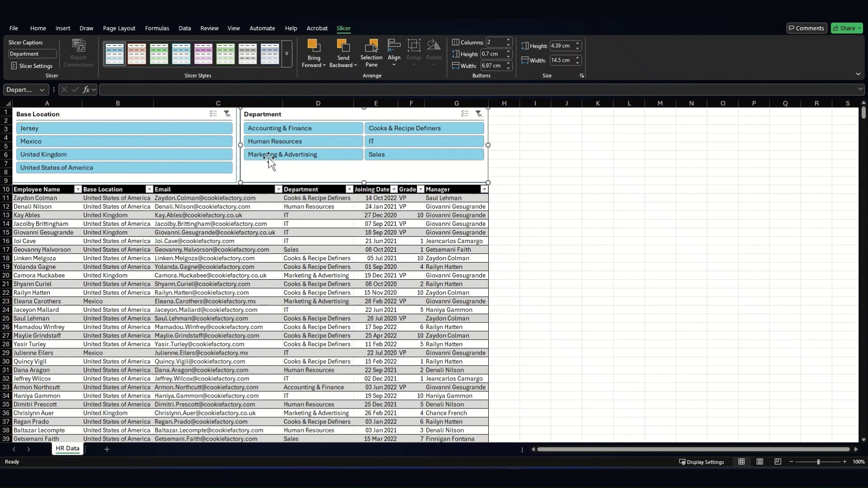
Step: Apply the light orange slicer style to the Department slicer
left_click(136, 53)
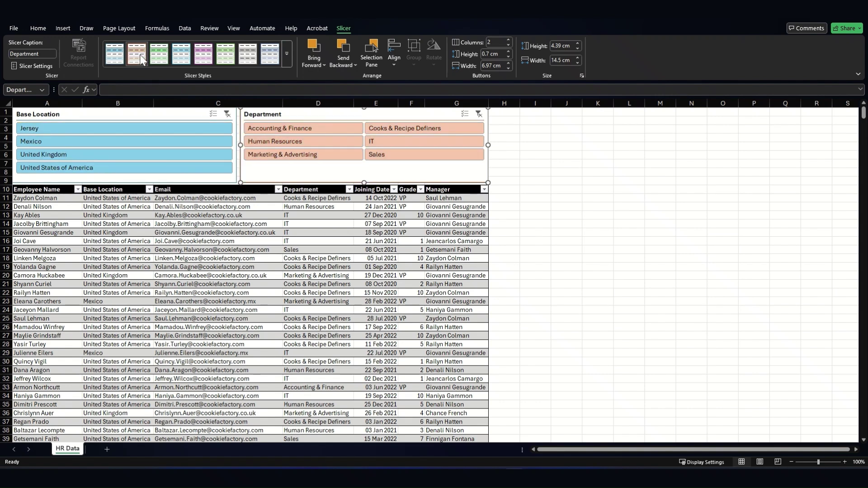
Step: Try the light green, light purple and light grey styles on the Department slicer and settle on the dark purple style
left_click(164, 57)
left_click(197, 58)
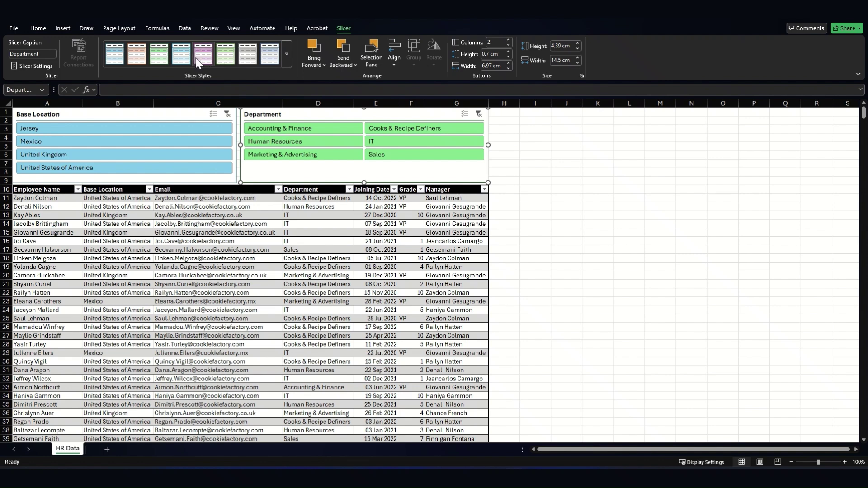
left_click(247, 56)
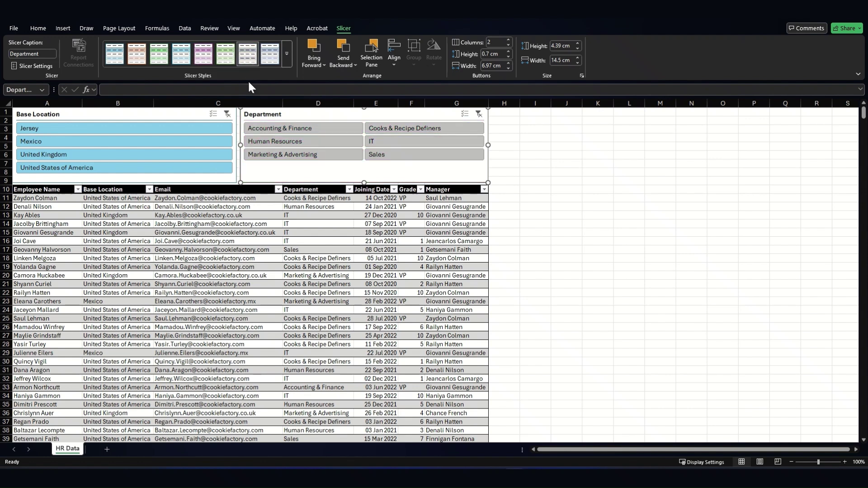
left_click(287, 55)
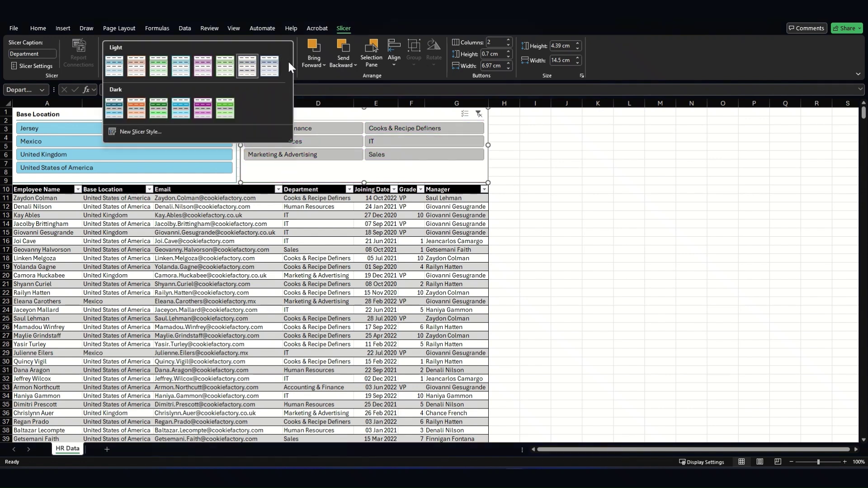
left_click(204, 113)
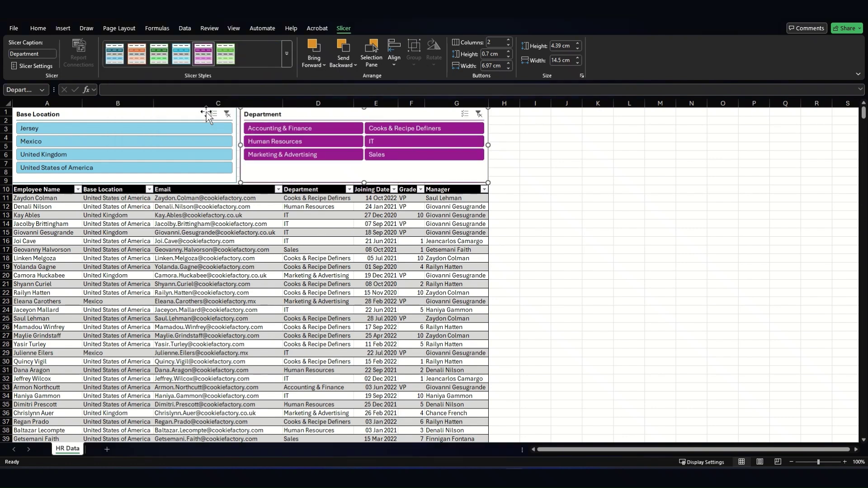
Step: Apply the dark green slicer style to the Base Location slicer and deselect it
left_click(214, 180)
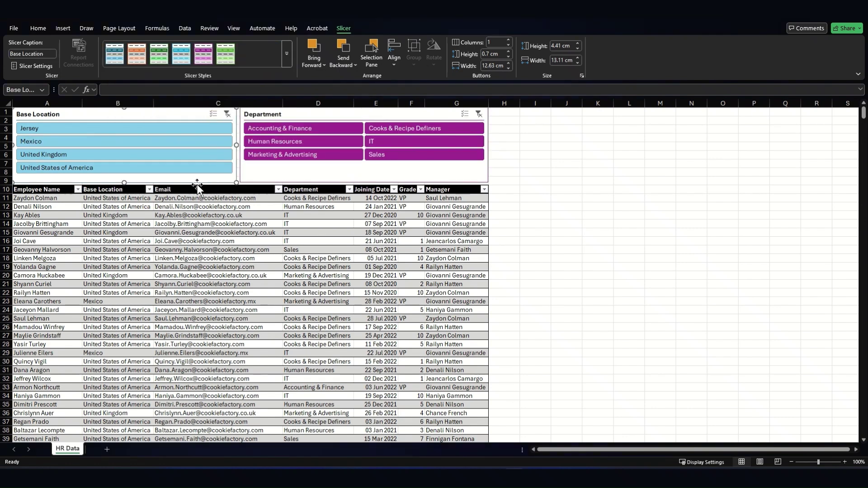
left_click(159, 55)
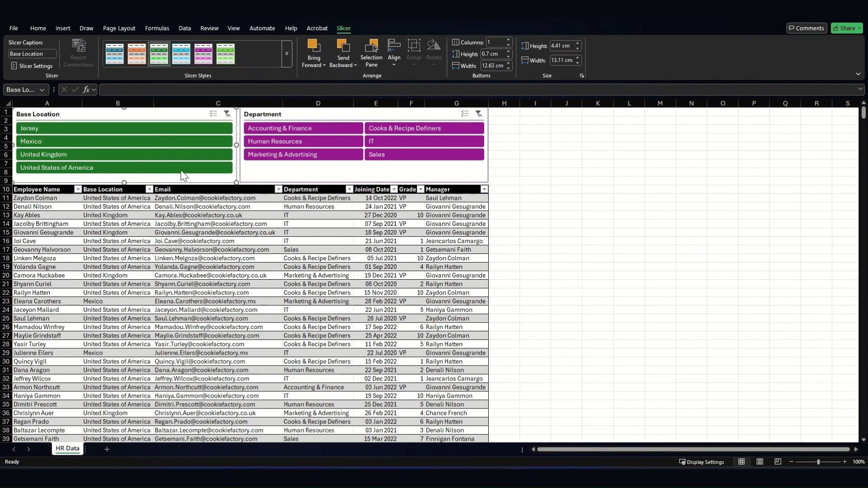
left_click(536, 277)
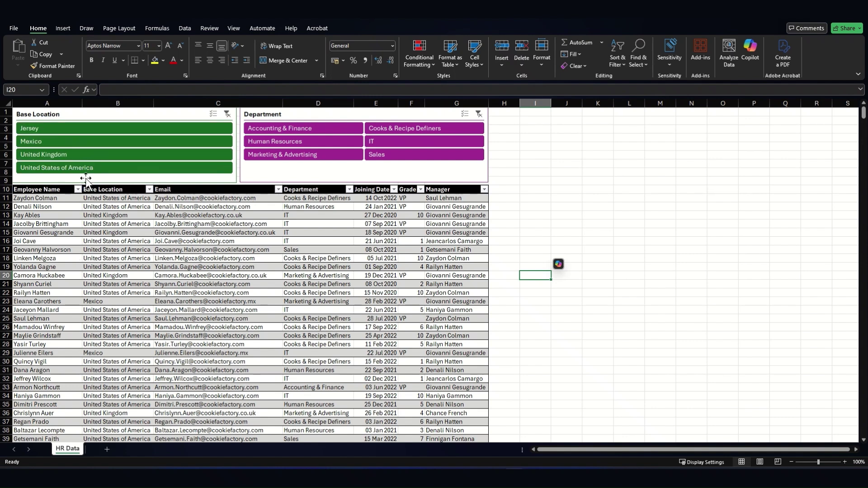
Step: Filter the table to the Jersey base location and examine the remaining employee rows and their departments
left_click(70, 131)
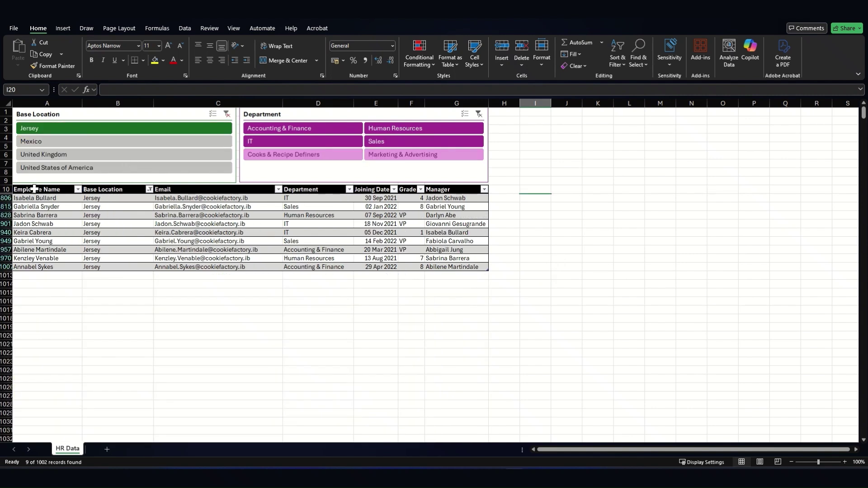
left_click_drag(34, 189, 432, 270)
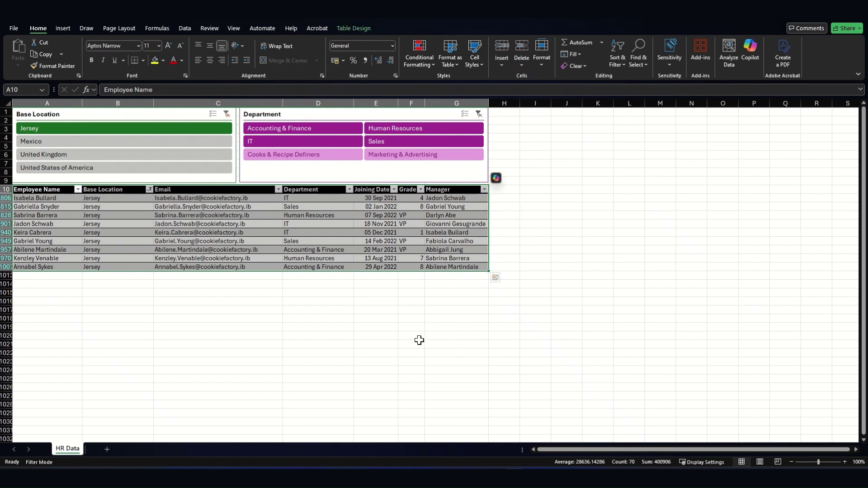
left_click(158, 303)
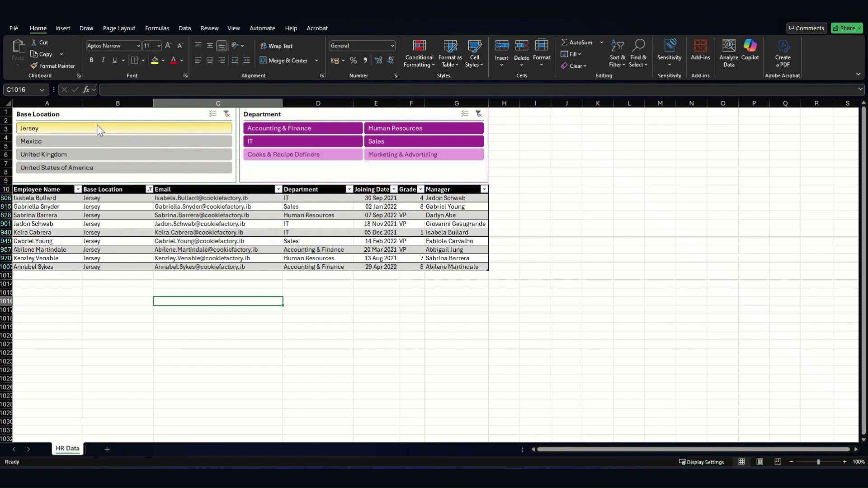
left_click_drag(312, 199, 314, 268)
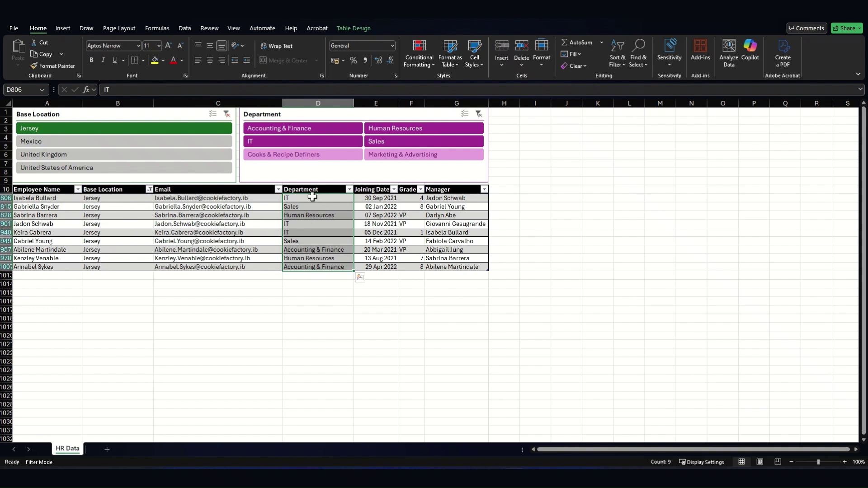
left_click_drag(313, 199, 302, 267)
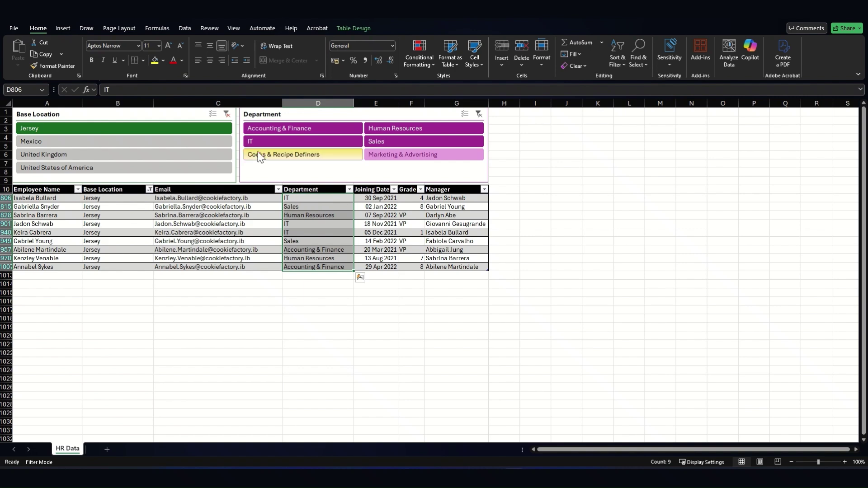
Step: Replace the Jersey filter with Mexico in the Base Location slicer and narrow the Department slicer to IT
left_click(226, 115)
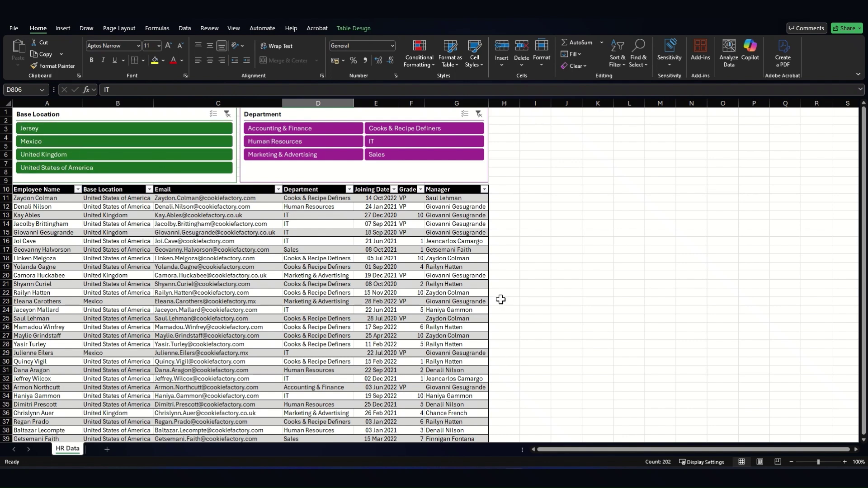
left_click(156, 141)
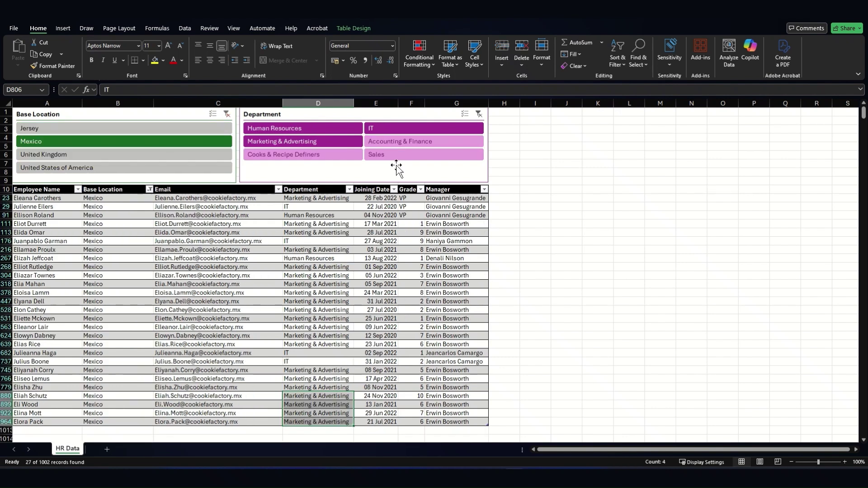
left_click(319, 256)
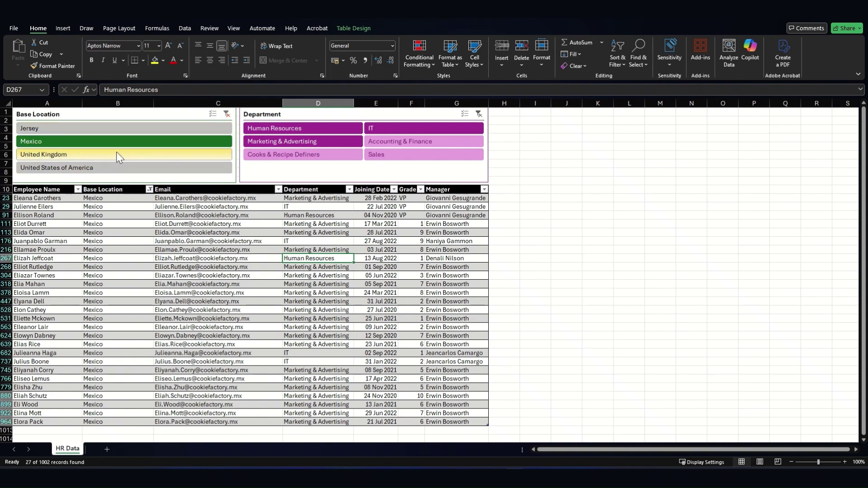
left_click(424, 127)
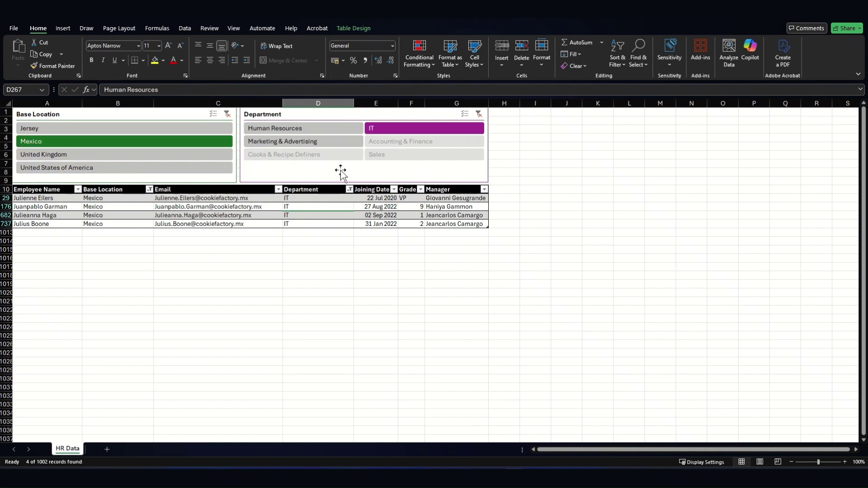
Step: Clear the Base Location filter and look through the IT employees across all locations
left_click(229, 117)
scroll(306, 301, "down", 20)
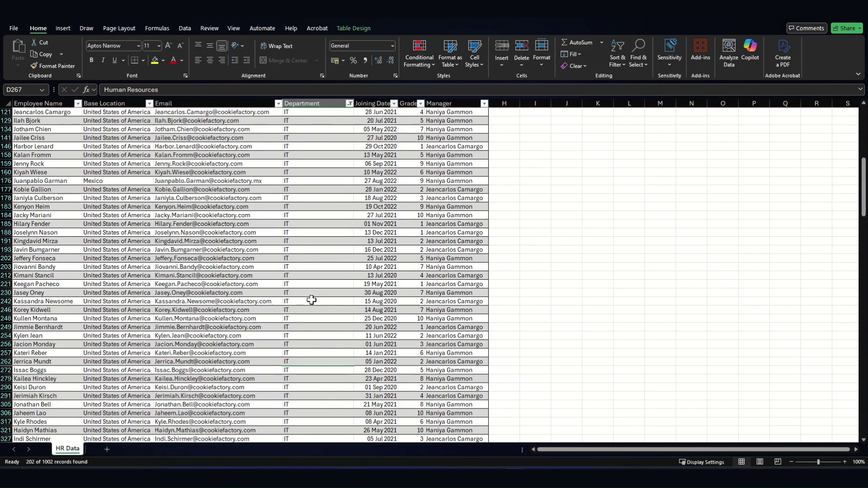
scroll(317, 205, "down", 20)
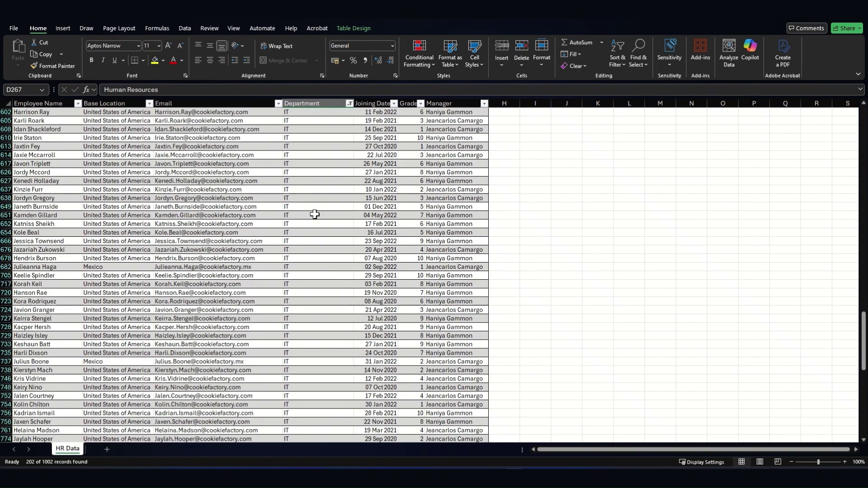
scroll(313, 212, "up", 20)
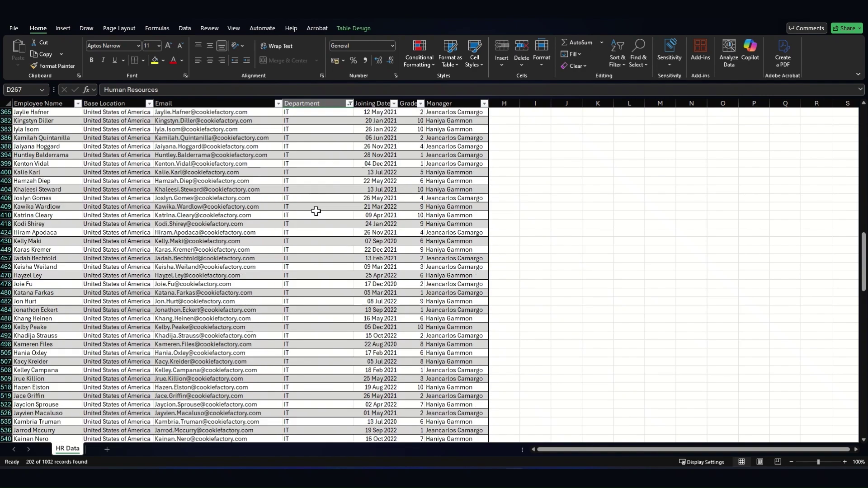
scroll(316, 213, "up", 10)
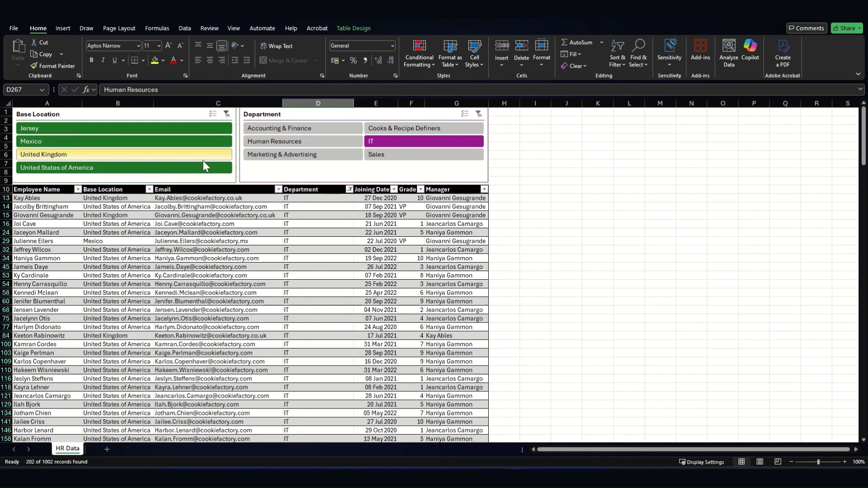
Step: Select Mexico and Jersey together in the Base Location slicer, and switch its selection to United Kingdom alone
left_click(58, 142)
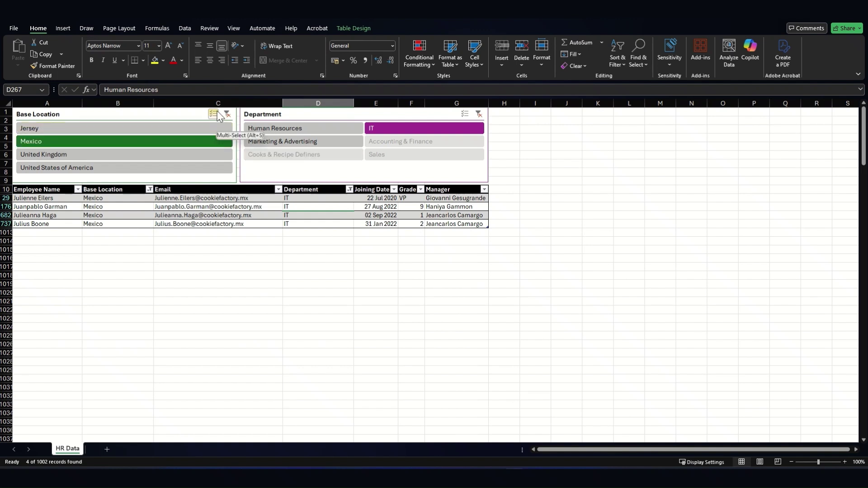
left_click(201, 129)
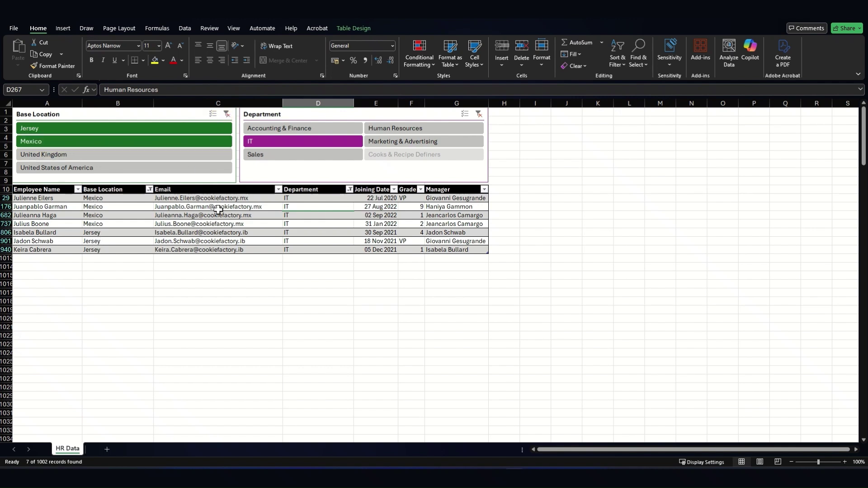
left_click(158, 159)
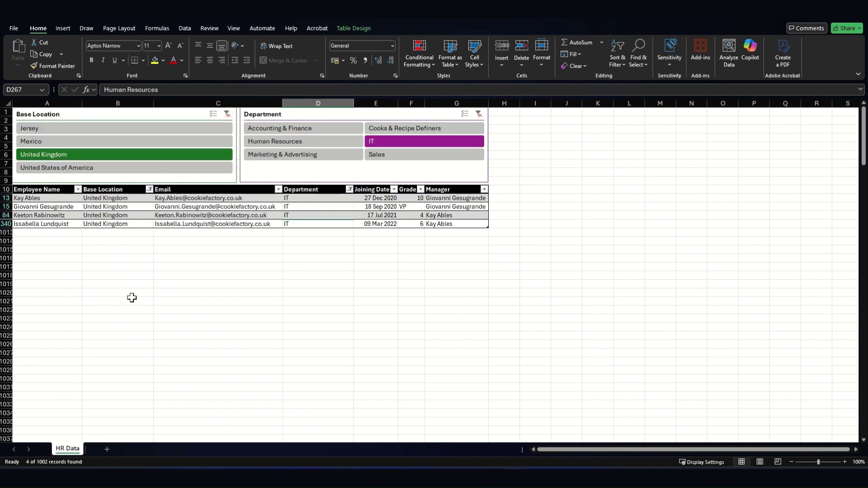